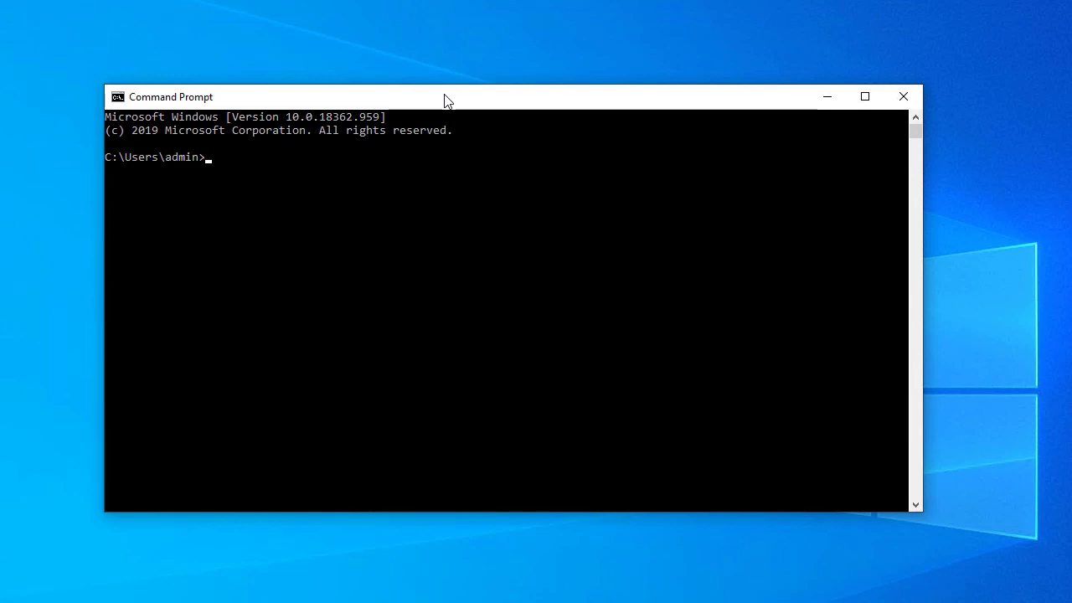
Step: Run nslookup with the query type set to txt and look up the TXT records of mdaemon.com
text(nslookup)
key(Return)
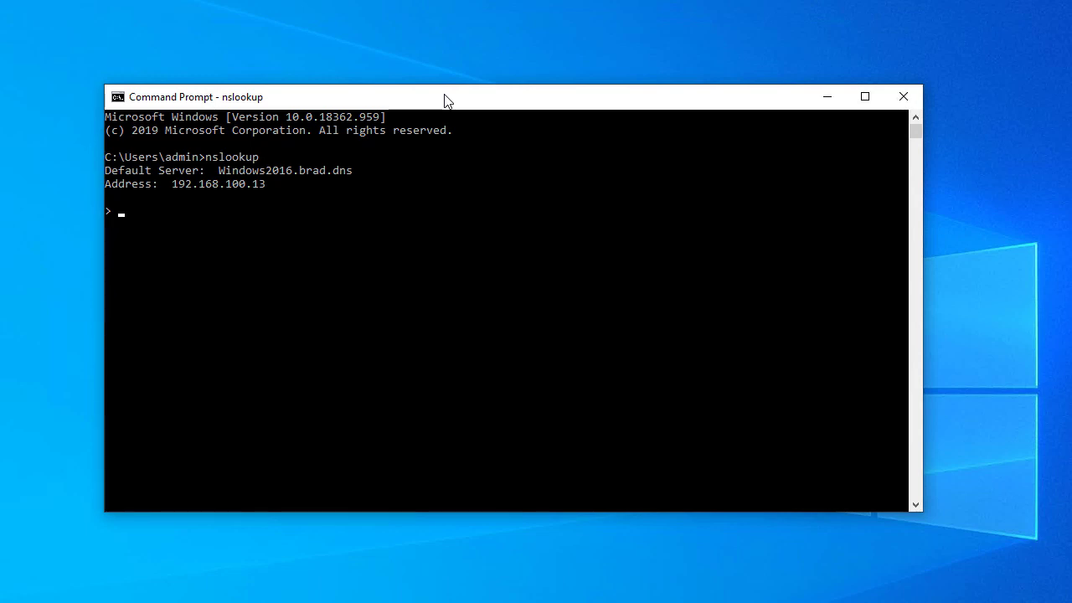
text(set q=txt)
key(Return)
text(mdaemon.com)
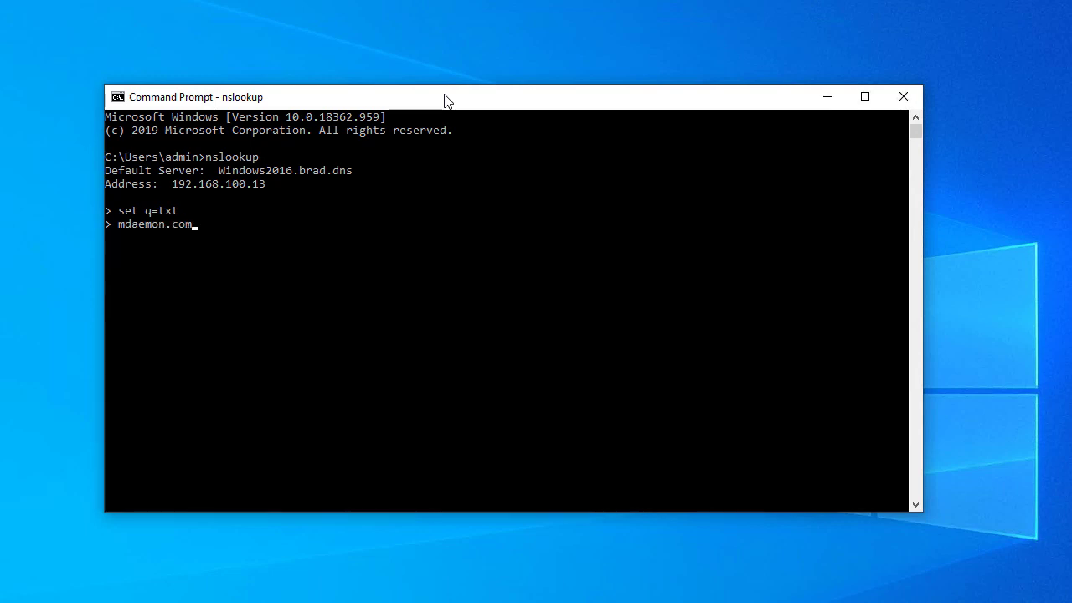
key(Return)
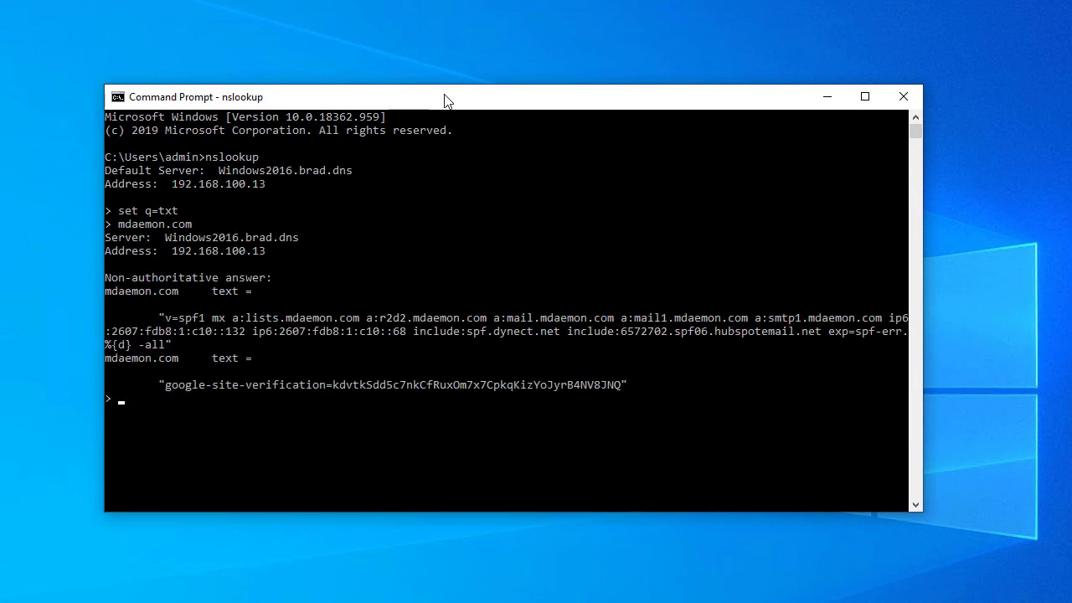
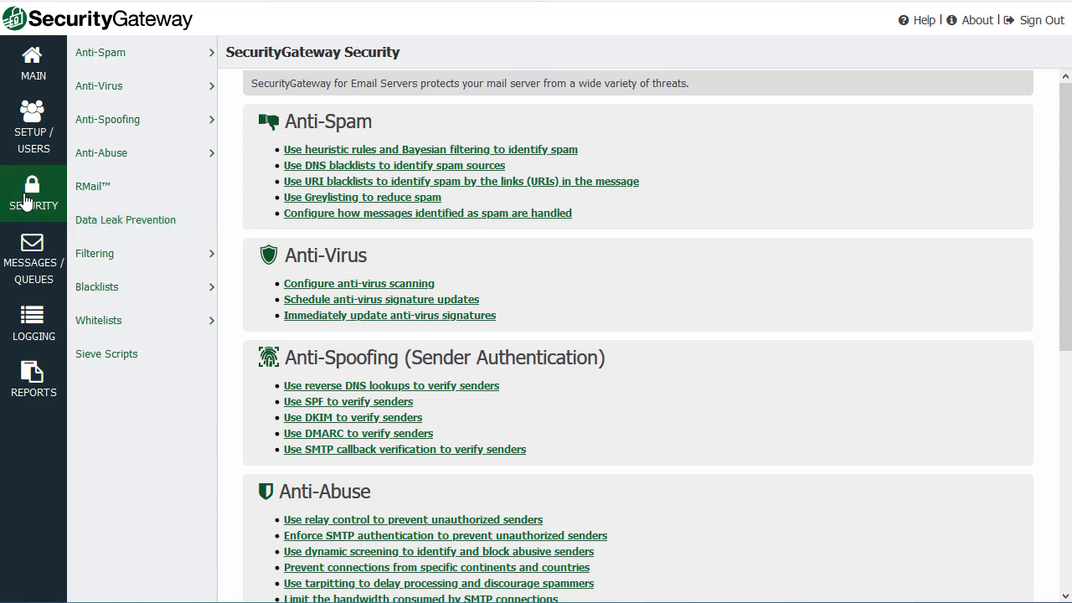
Step: Switch to SecurityGateway and open the SPF Verification settings under Anti-Spoofing, keeping the Global domain scope
click(205, 126)
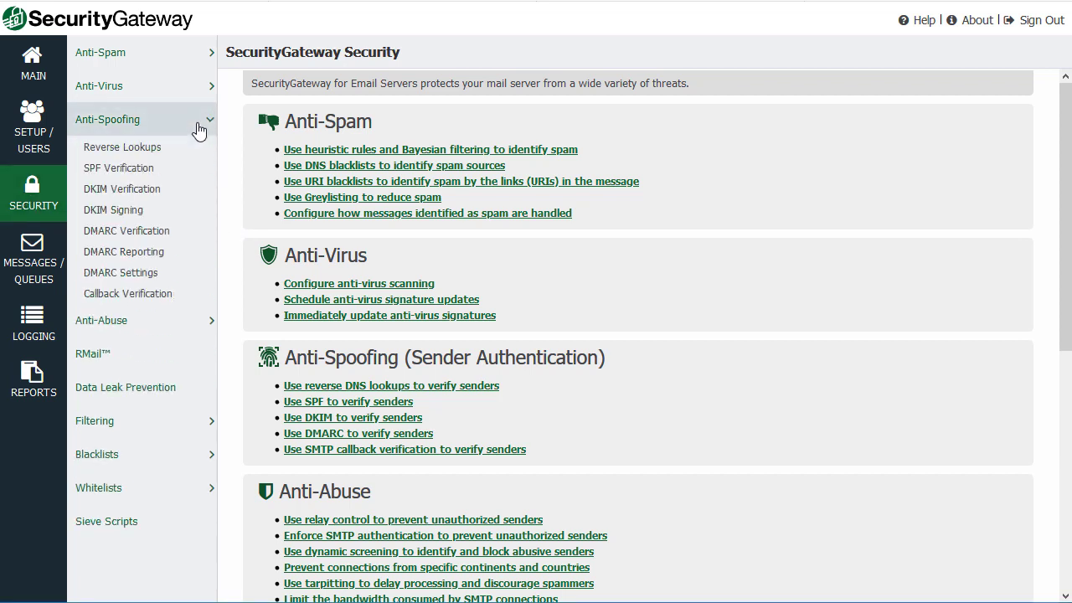
click(118, 172)
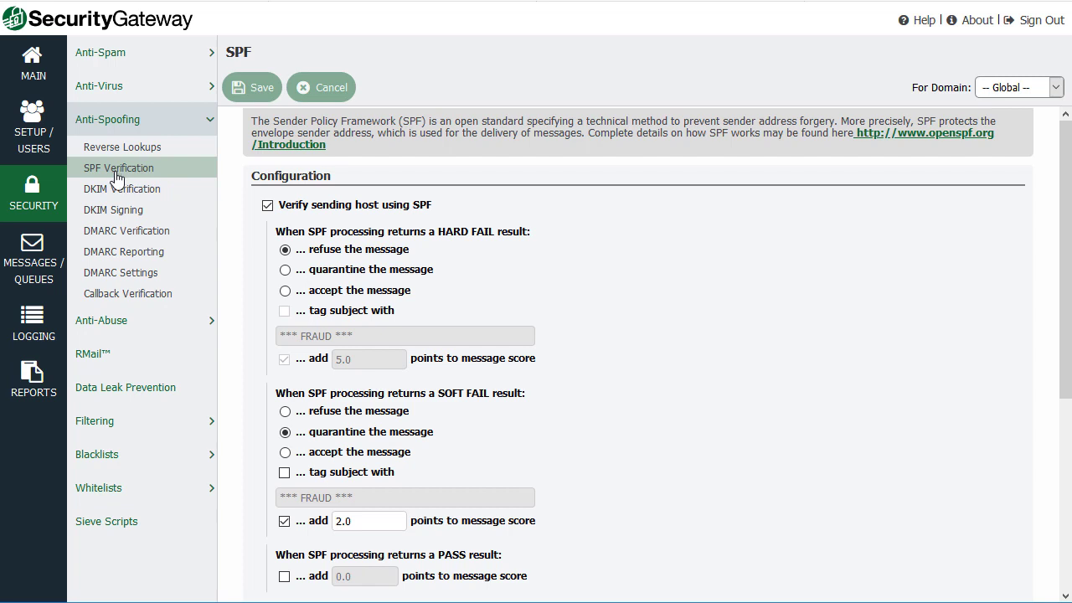
click(1056, 90)
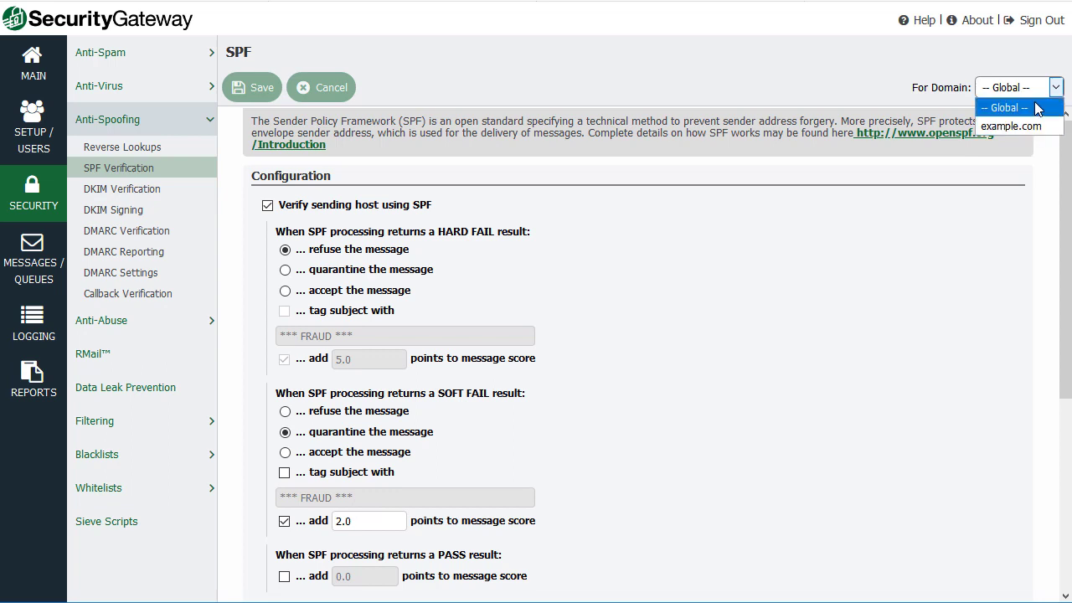
click(599, 194)
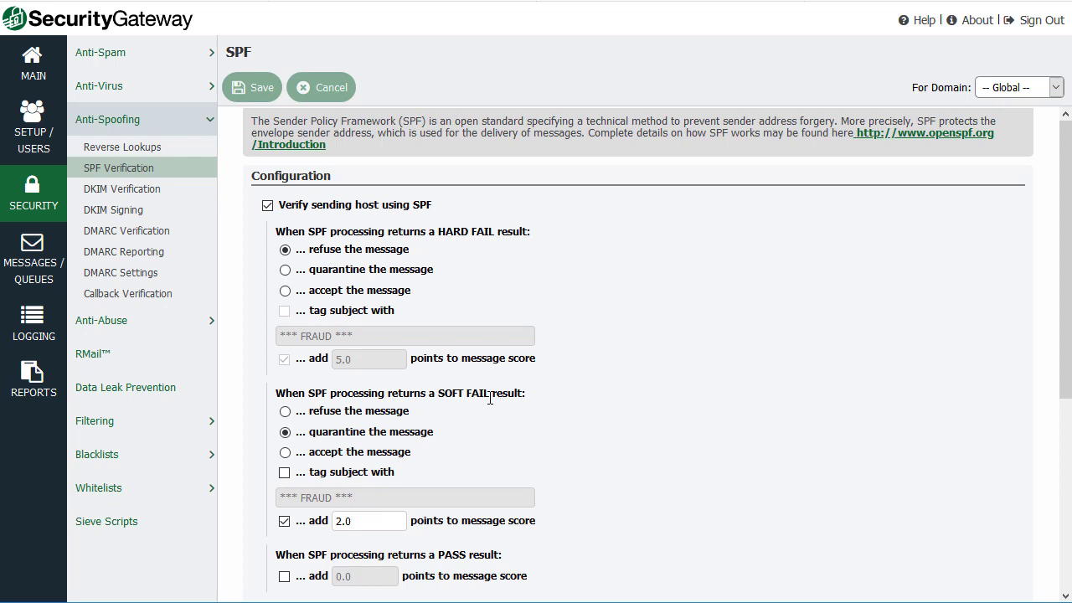
Step: Set the SPF hard-fail action to accept the message and enable tagging its subject with *** FRAUD ***
click(285, 290)
click(285, 313)
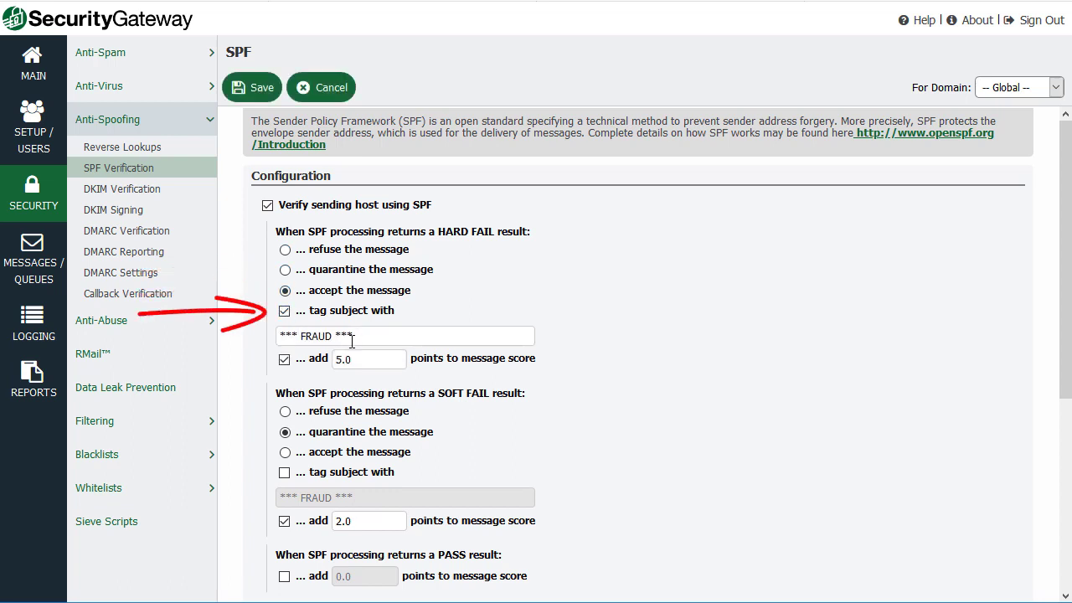
key(Tab)
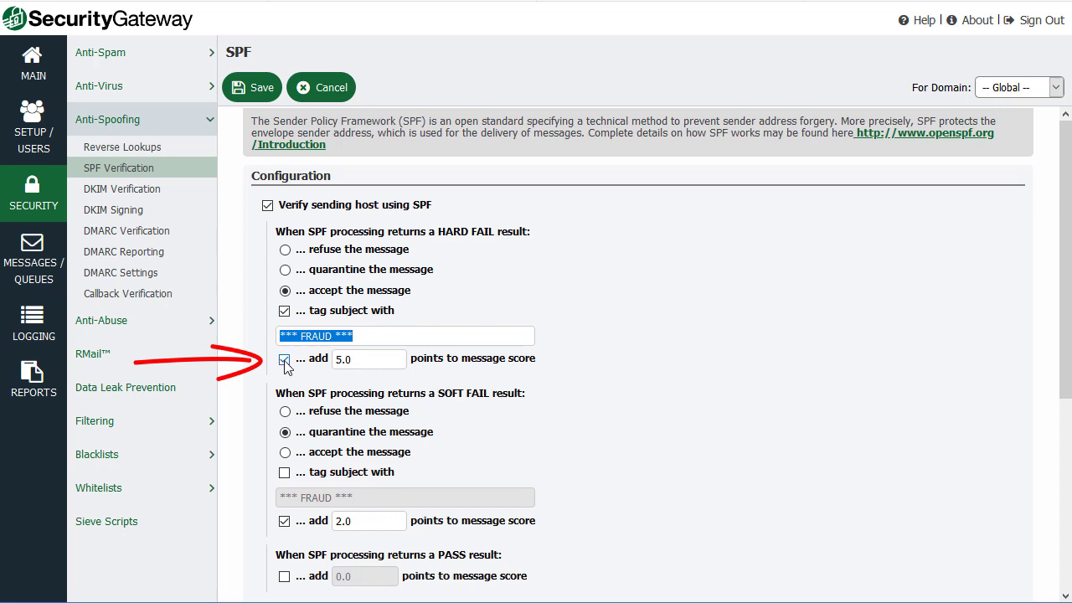
drag(367, 360, 320, 359)
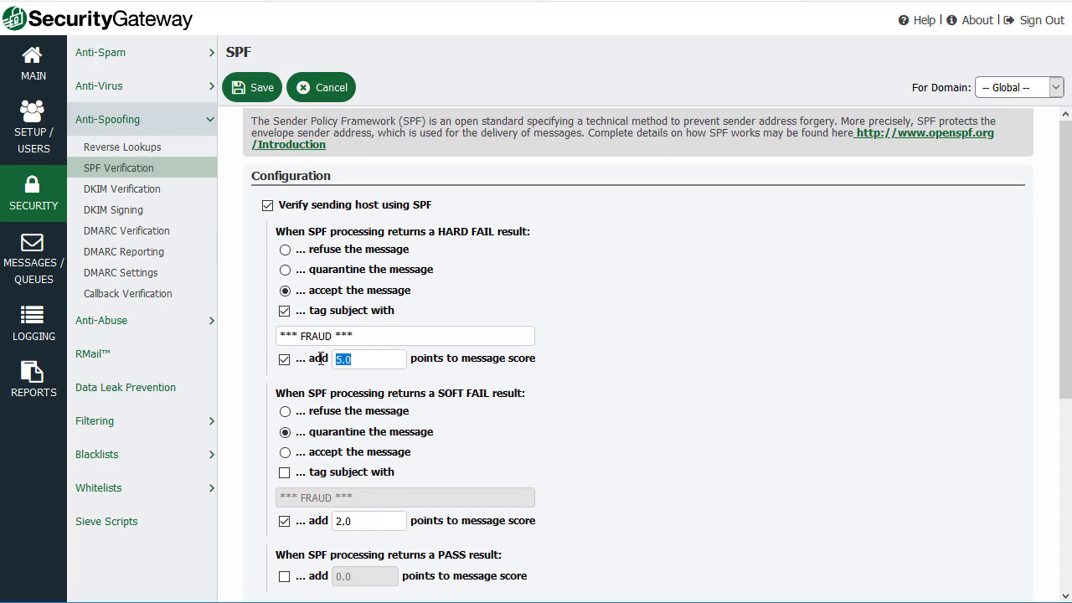
Step: Try the quarantine option for SPF hard fails, then set the hard-fail action to refuse the message
click(286, 251)
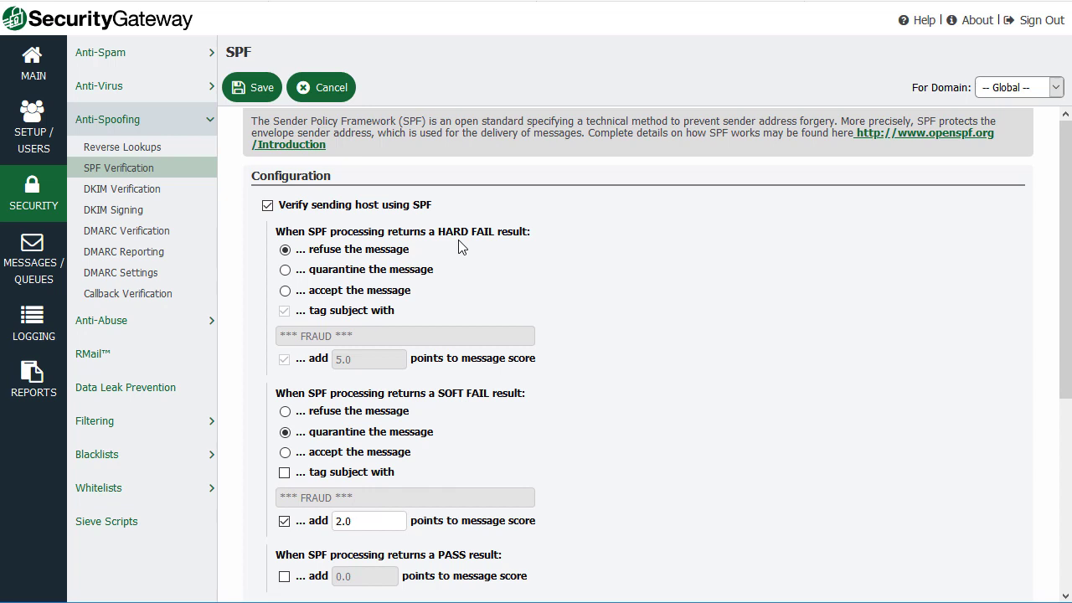
click(286, 271)
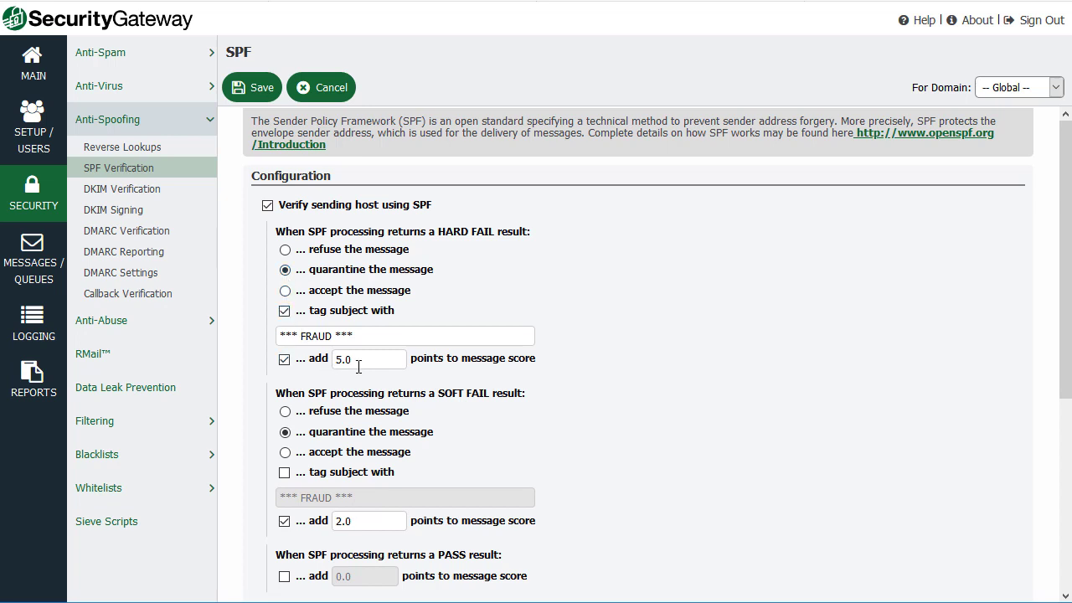
click(285, 251)
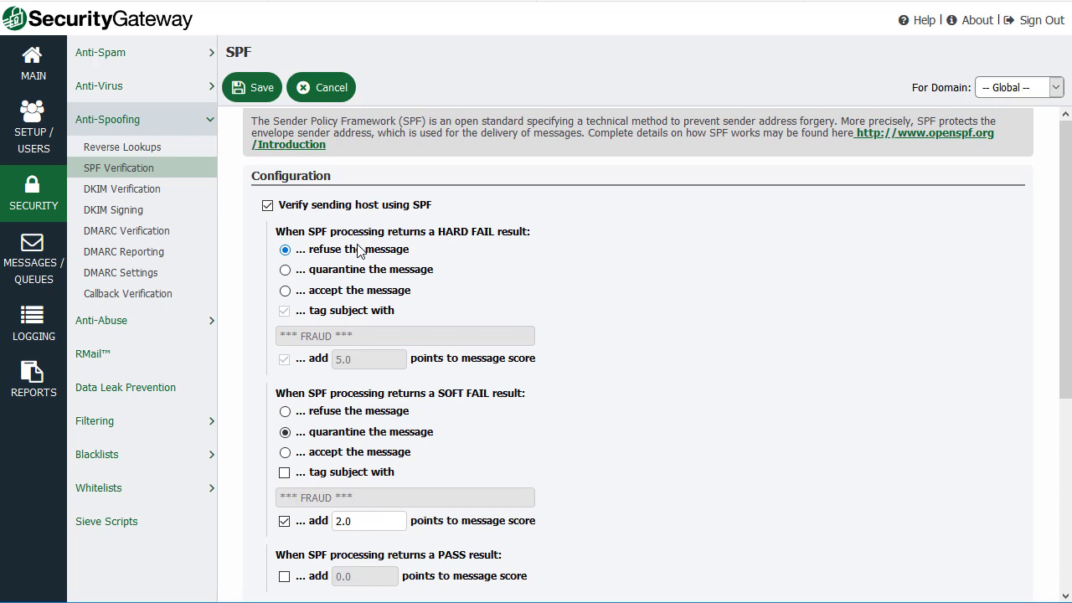
Step: Enable subject tagging for SPF soft fails and set the soft-fail action to refuse the message
click(284, 474)
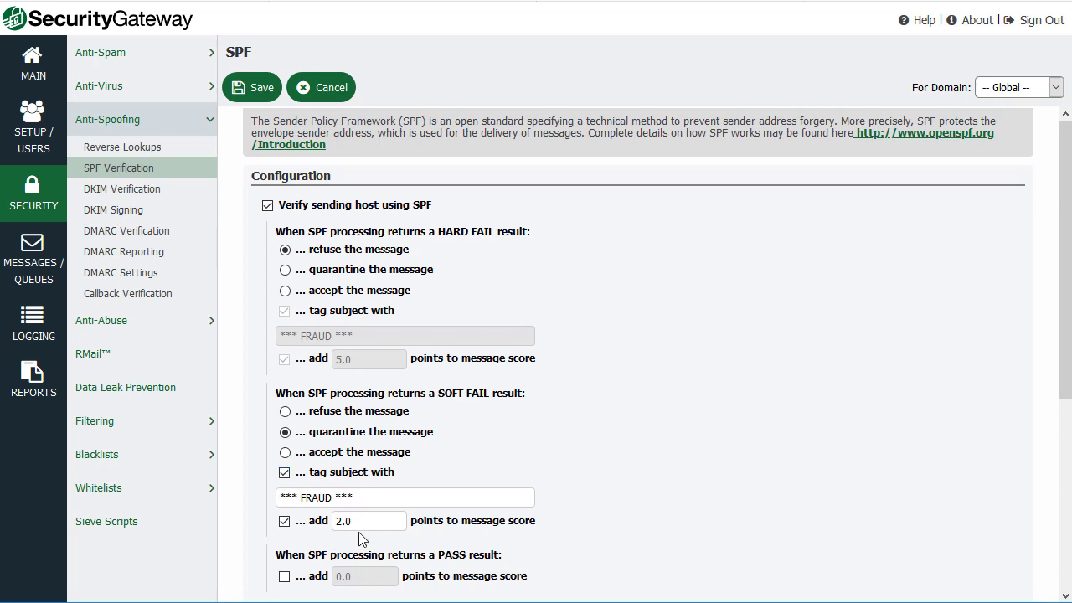
click(285, 411)
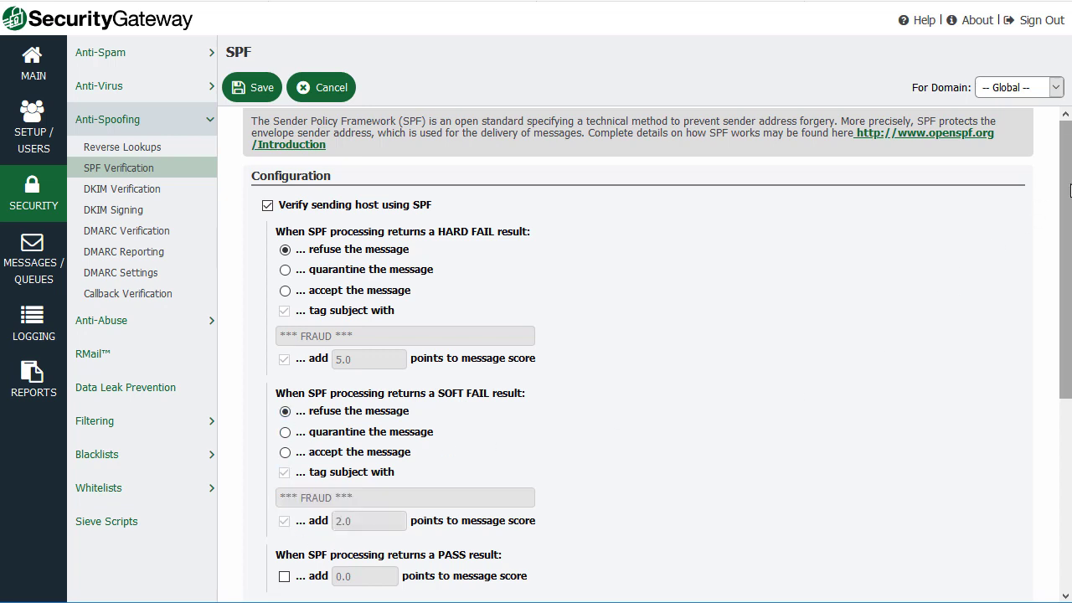
Step: Enable adding points to the message score on an SPF PASS result with a value of -3, and save the settings
drag(1068, 191, 1068, 237)
scroll(1063, 326, down, 2)
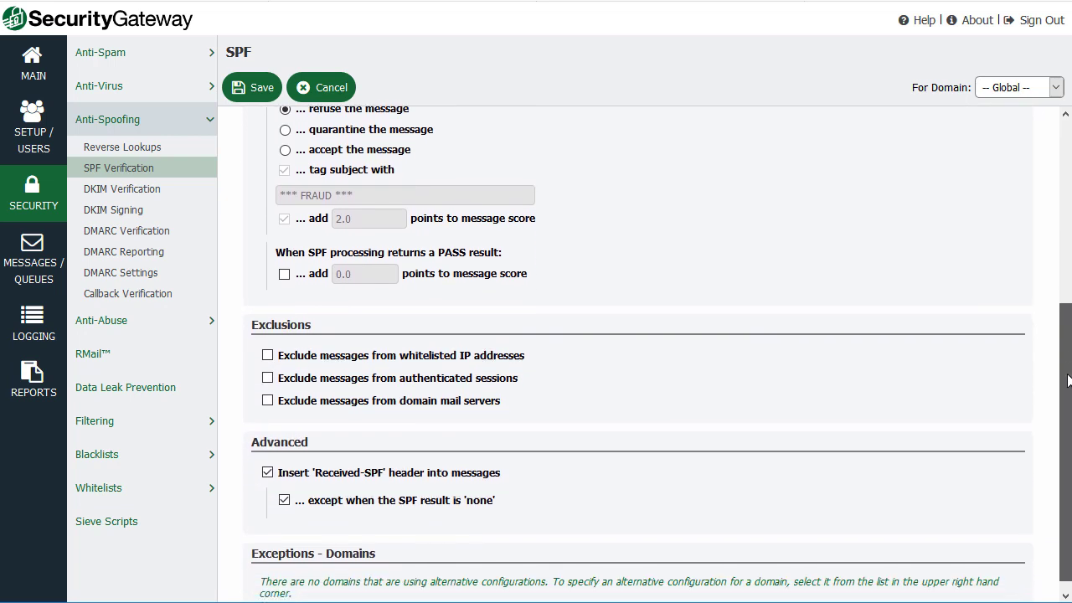
click(284, 262)
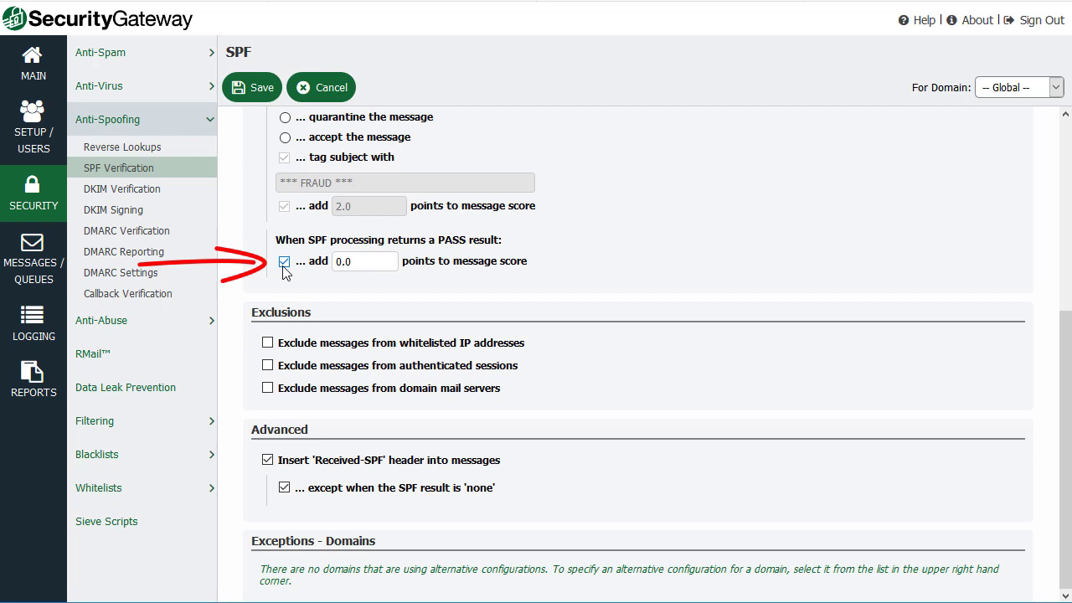
drag(361, 263, 312, 259)
text(-3)
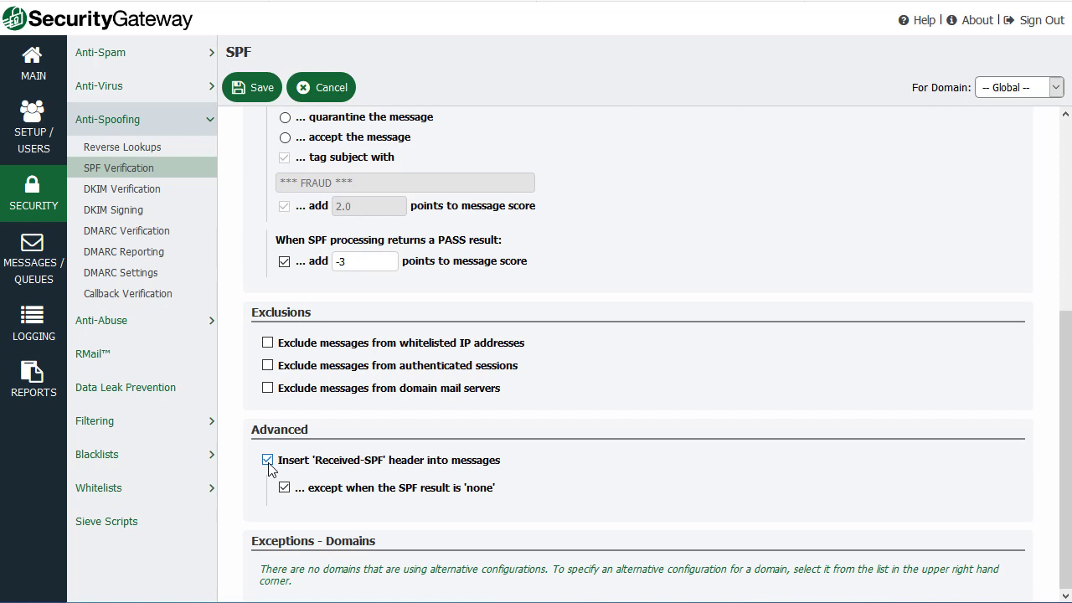
click(256, 91)
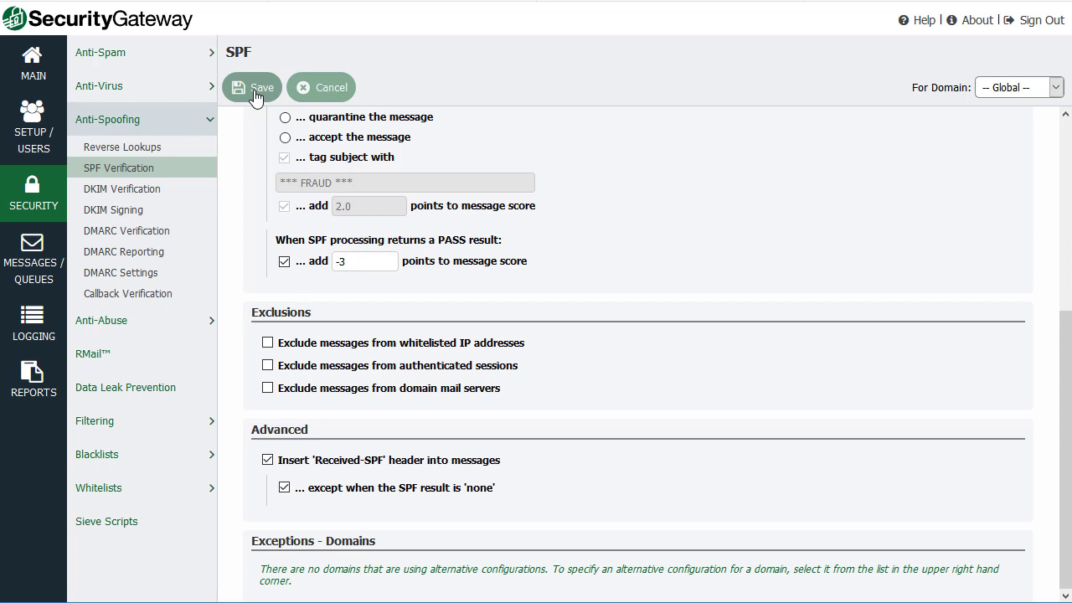
Step: Open the log of all messages and view the end of the transcript of the SPF-rejected message from company.biz
click(42, 270)
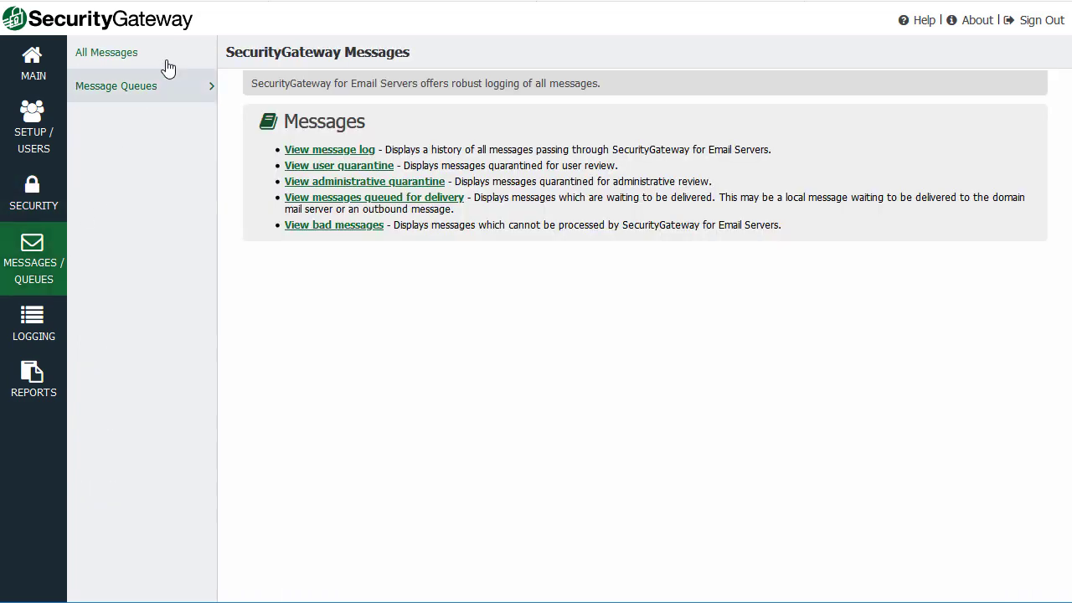
click(126, 60)
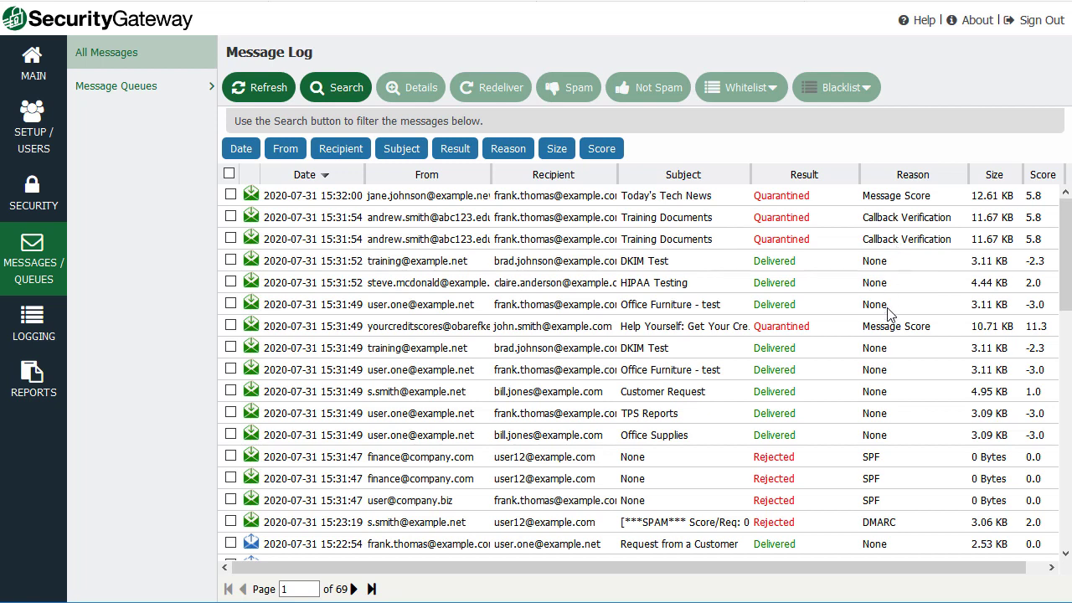
click(849, 506)
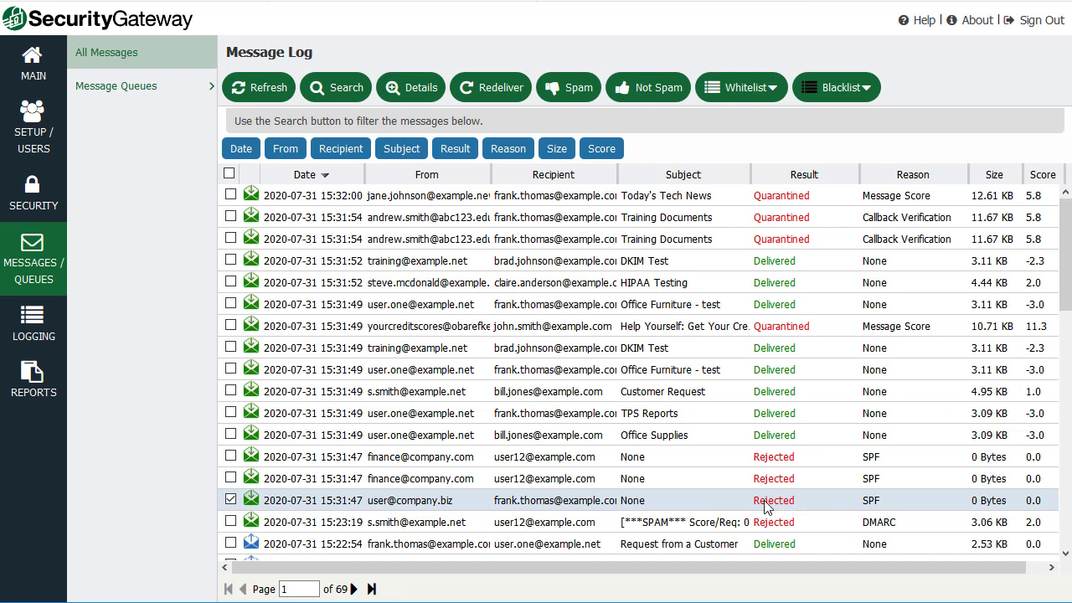
double_click(692, 505)
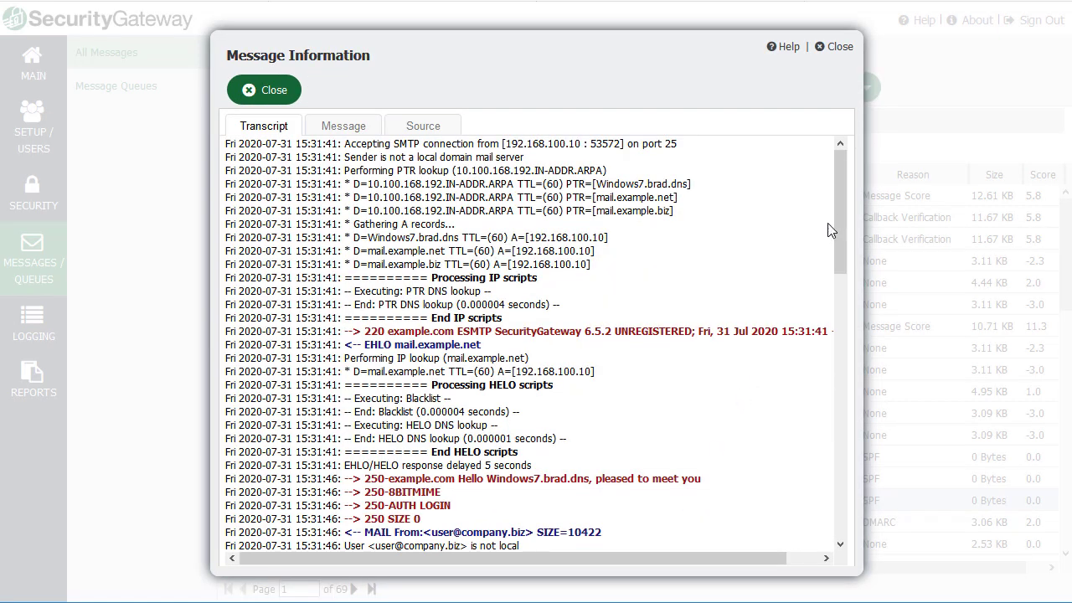
drag(837, 200, 831, 470)
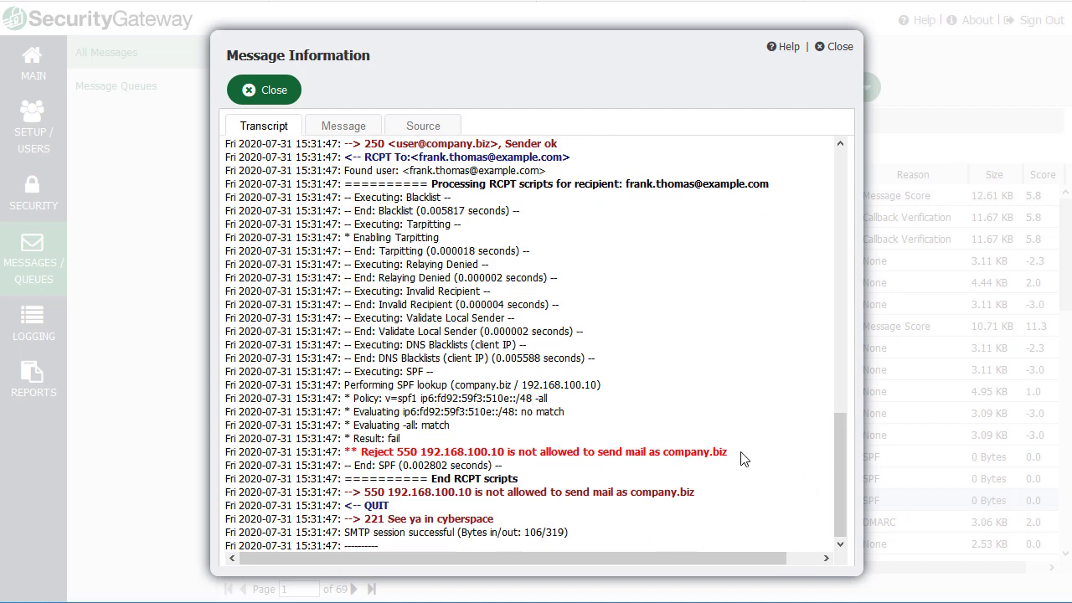
Step: Examine the transcript's SPF lookup lines for the domain, sending IP, policy, result and rejection, and close the message information
drag(226, 386, 654, 474)
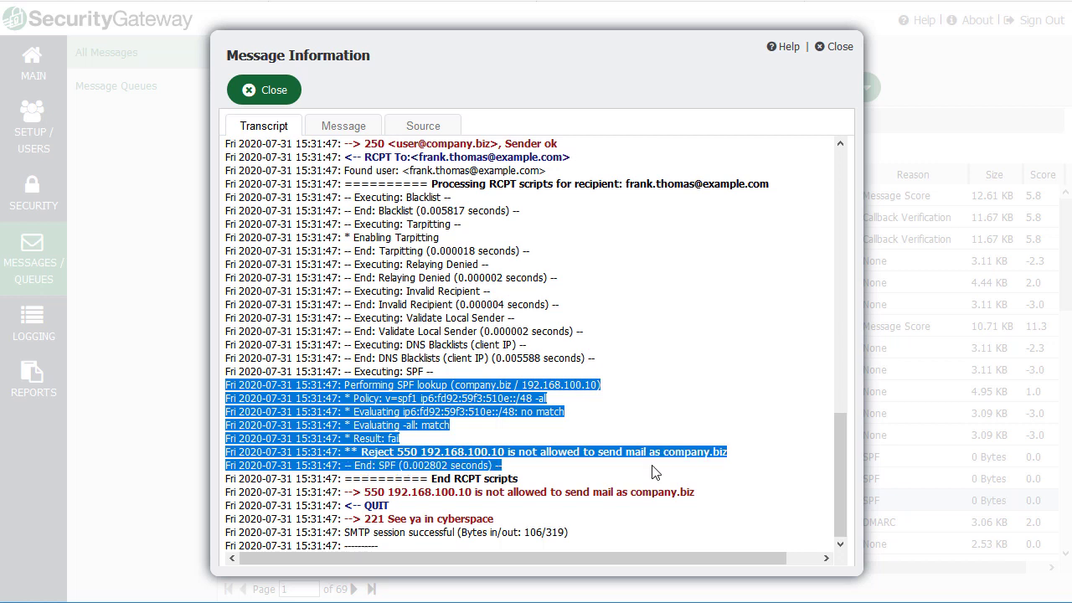
click(615, 426)
drag(332, 384, 449, 385)
double_click(492, 385)
click(529, 383)
drag(523, 385, 592, 384)
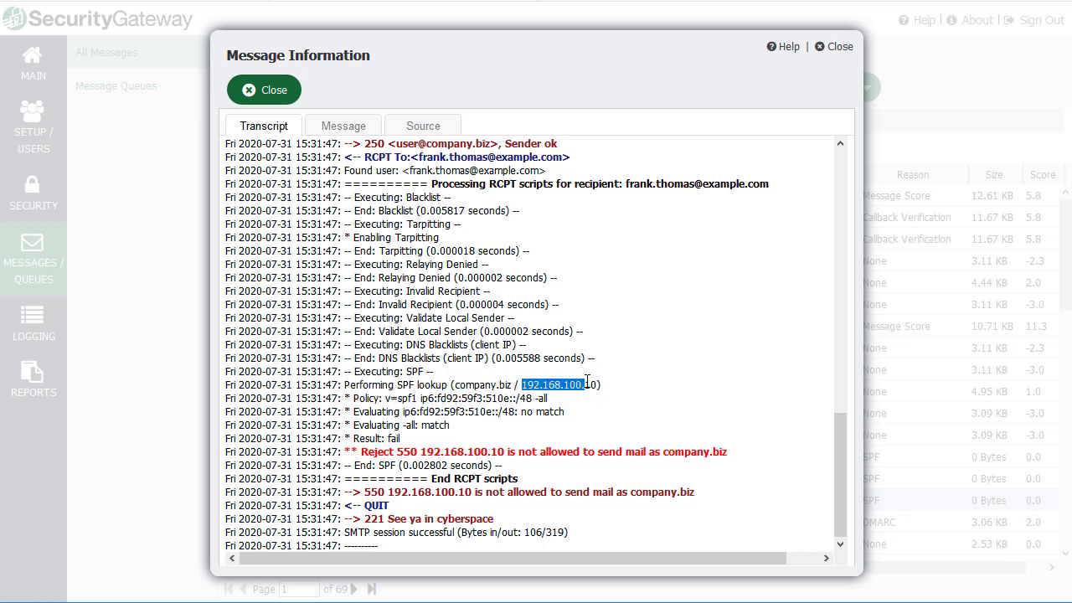
click(592, 383)
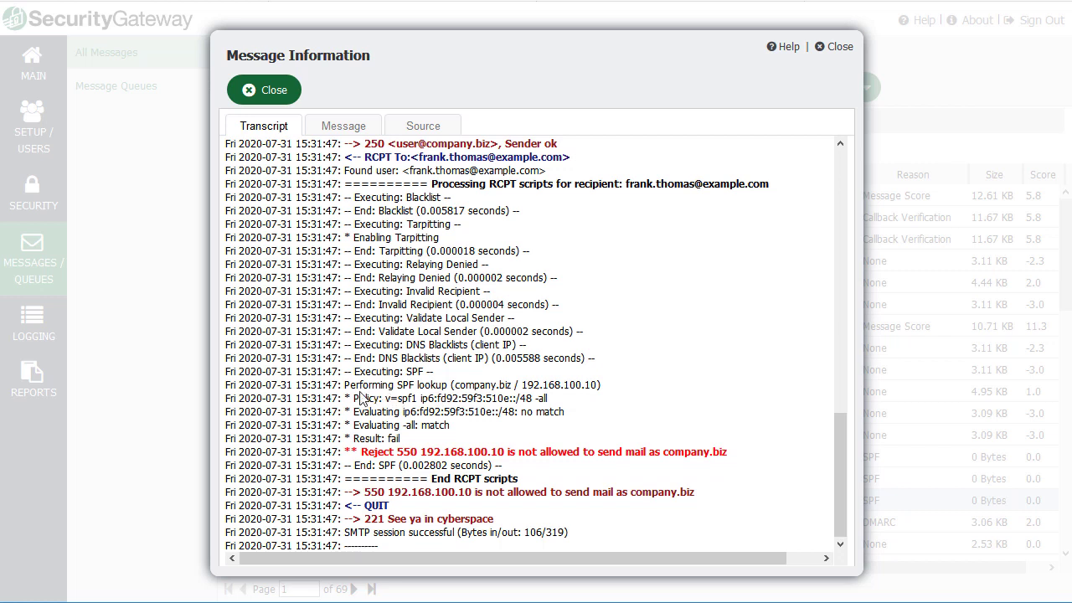
drag(355, 398, 573, 404)
click(573, 405)
double_click(557, 411)
drag(382, 438, 484, 459)
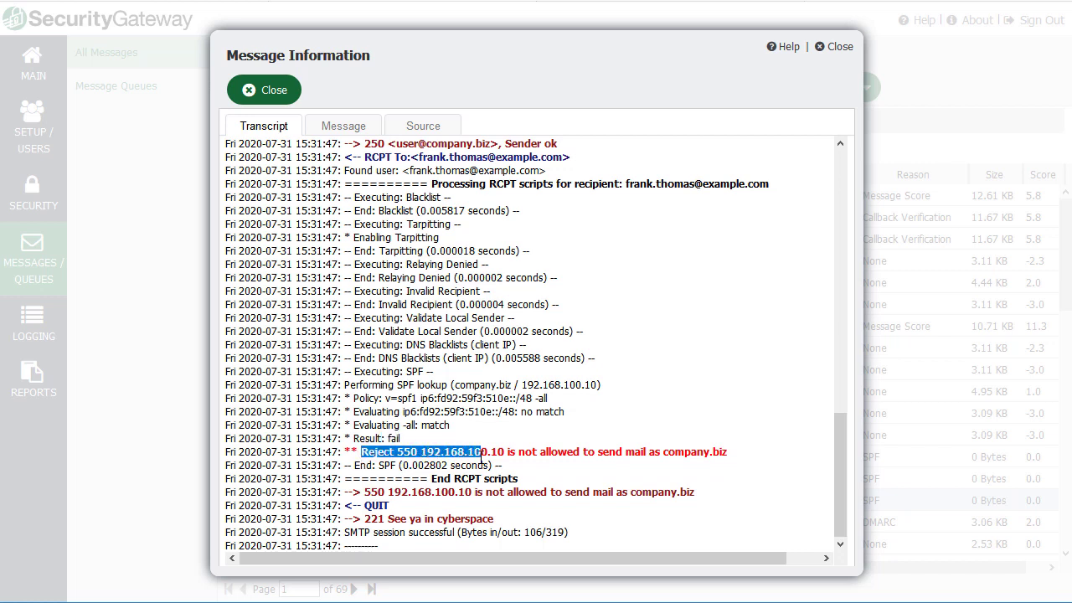
click(483, 463)
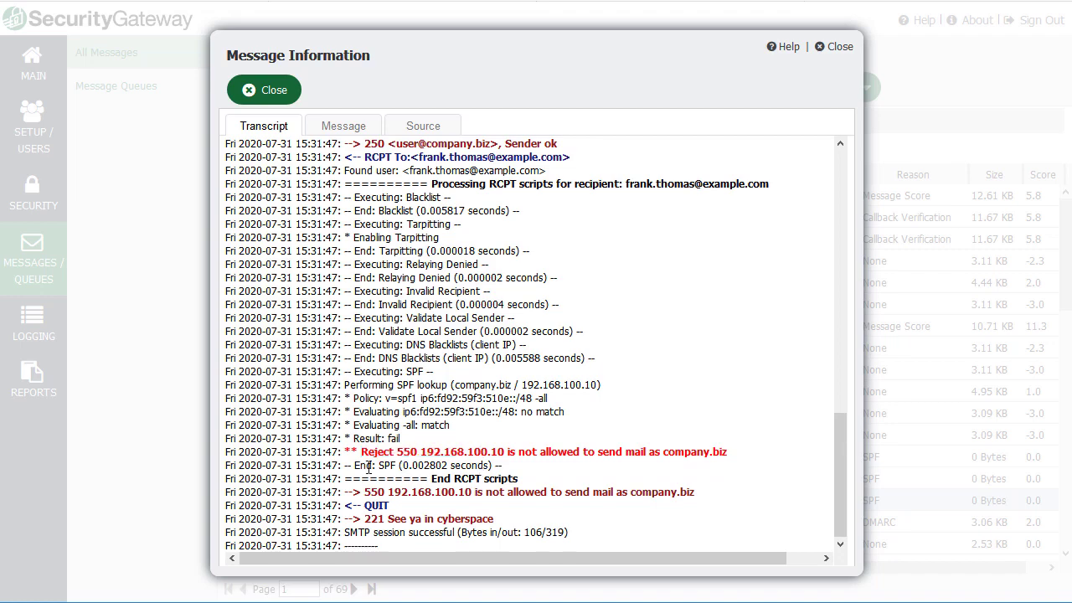
drag(348, 464, 497, 465)
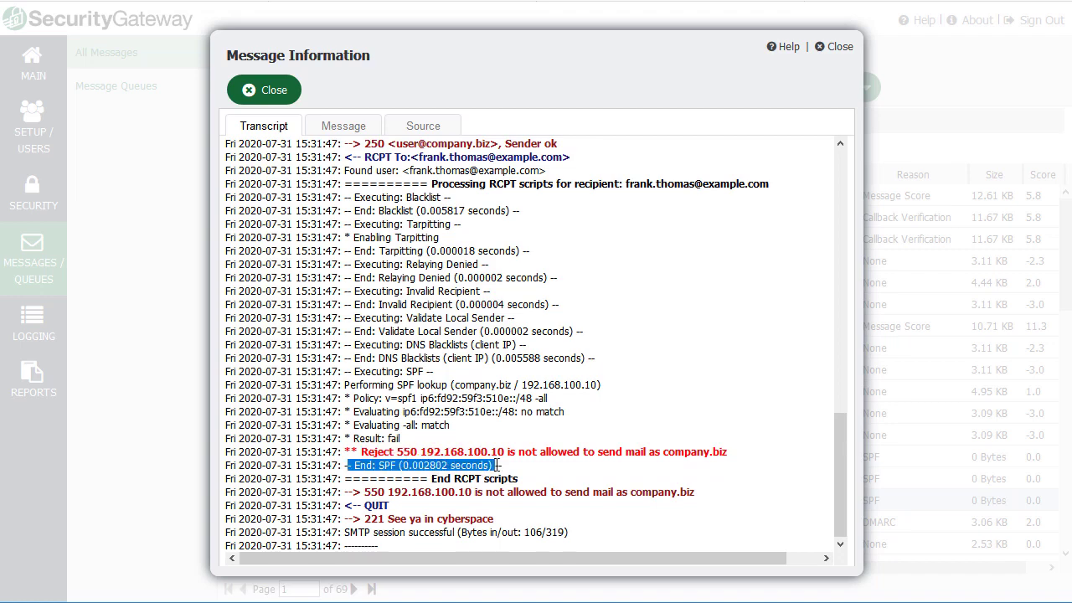
click(281, 97)
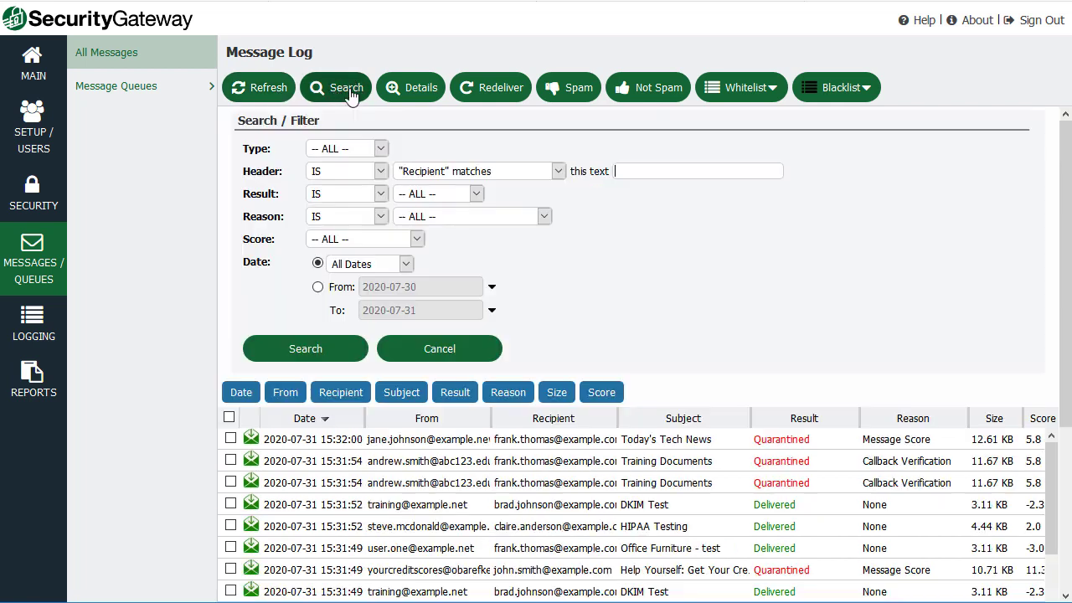
click(356, 94)
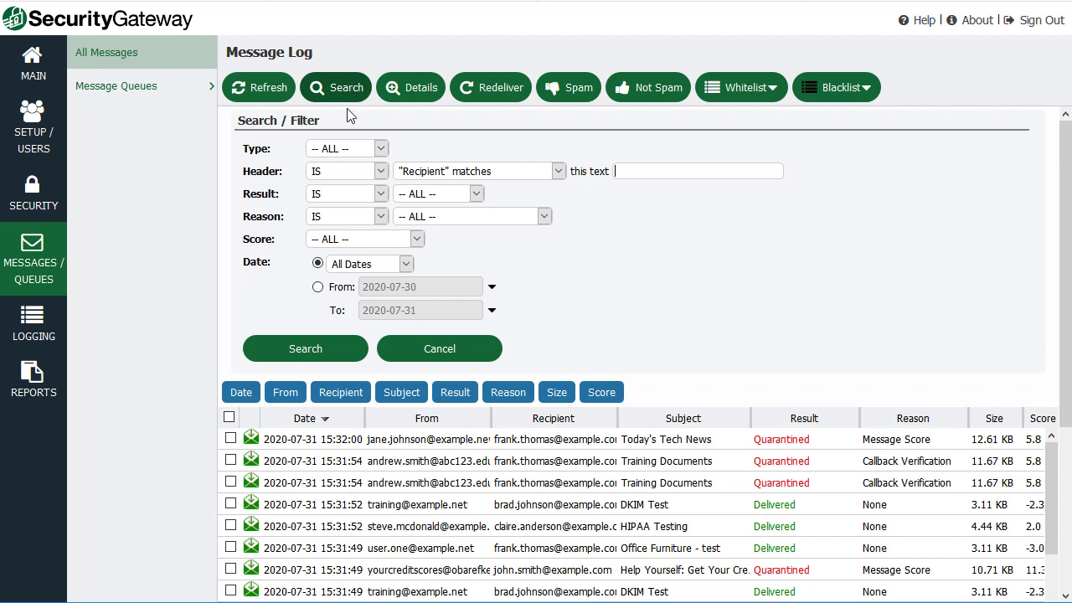
click(362, 218)
click(345, 239)
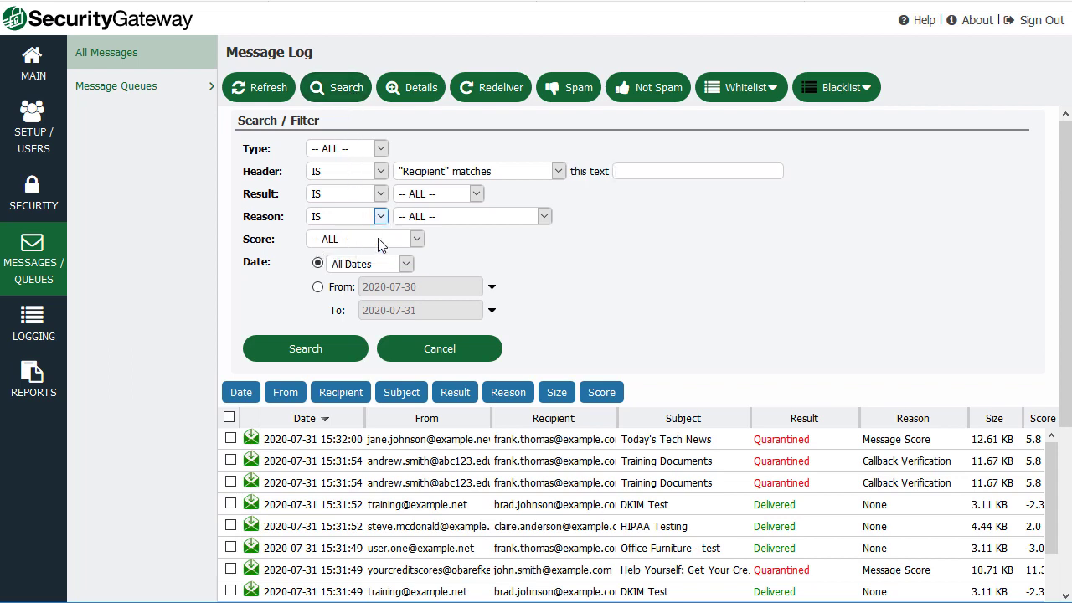
click(544, 220)
drag(549, 268, 546, 444)
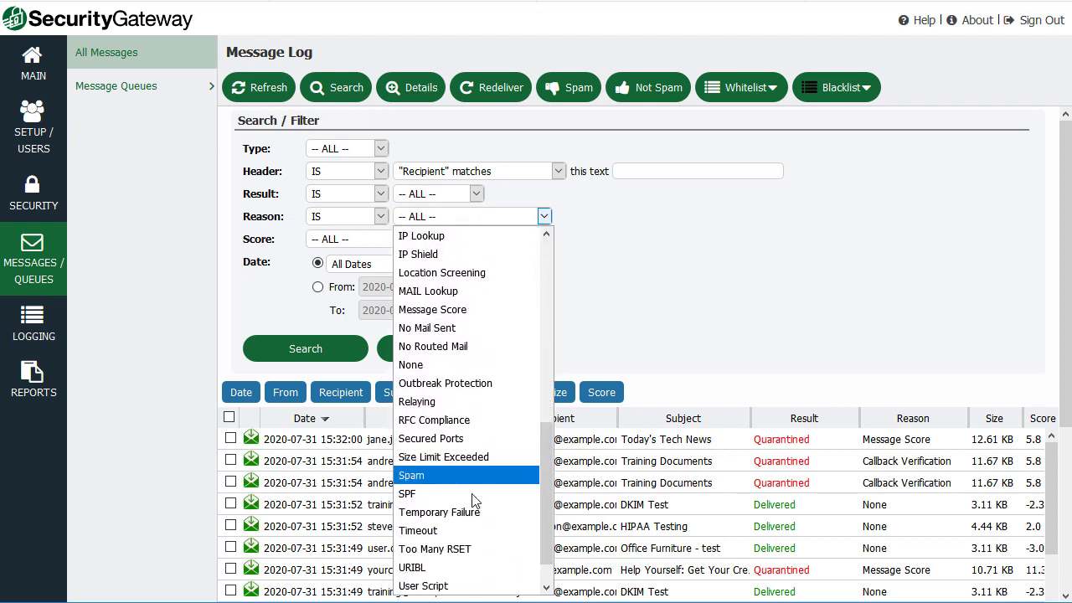
click(410, 500)
click(335, 350)
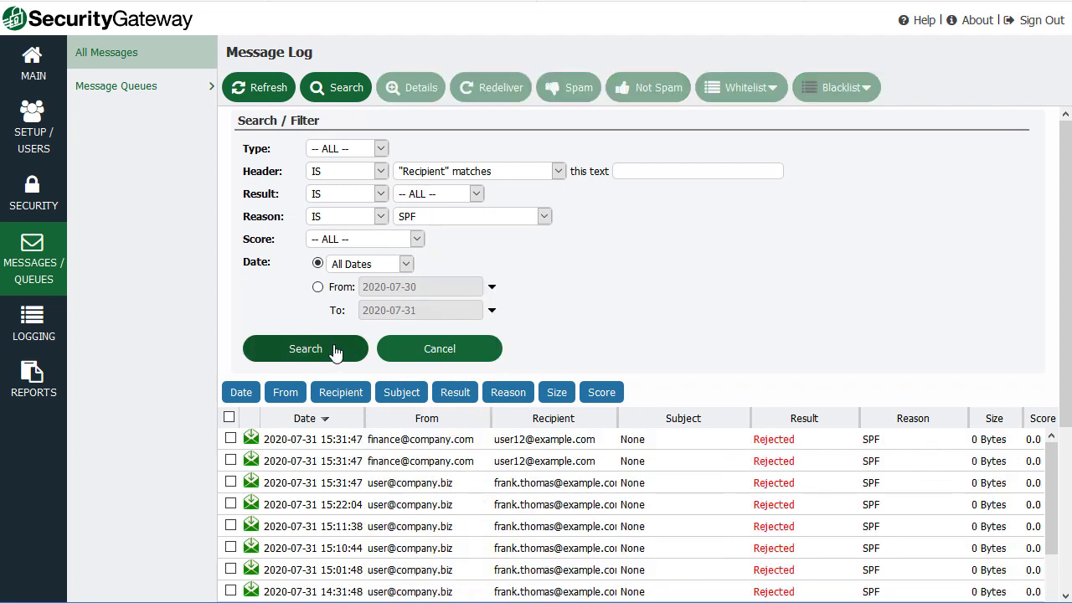
click(777, 506)
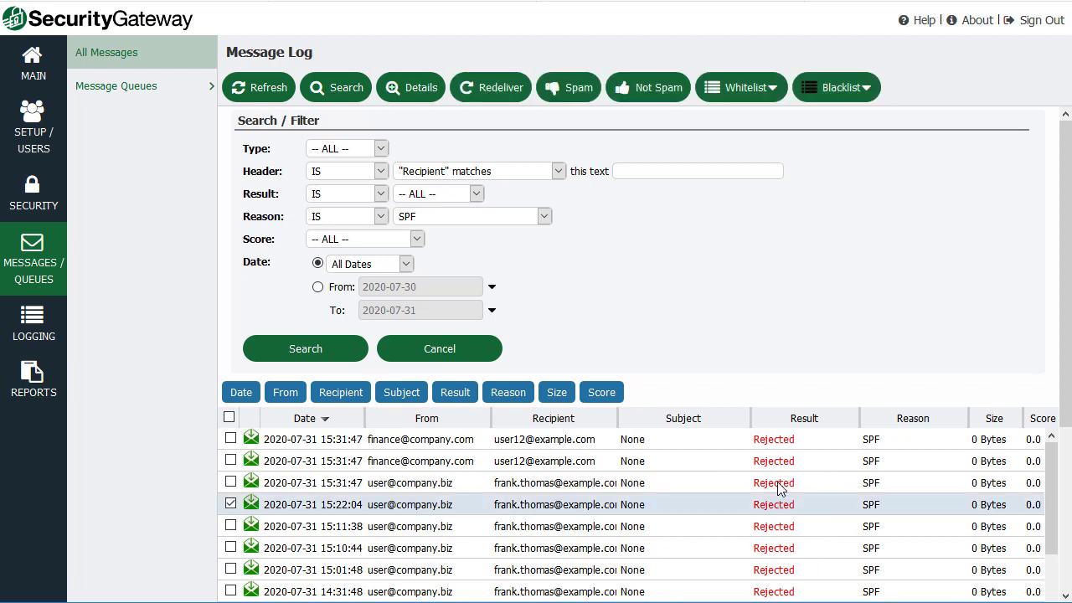
click(769, 568)
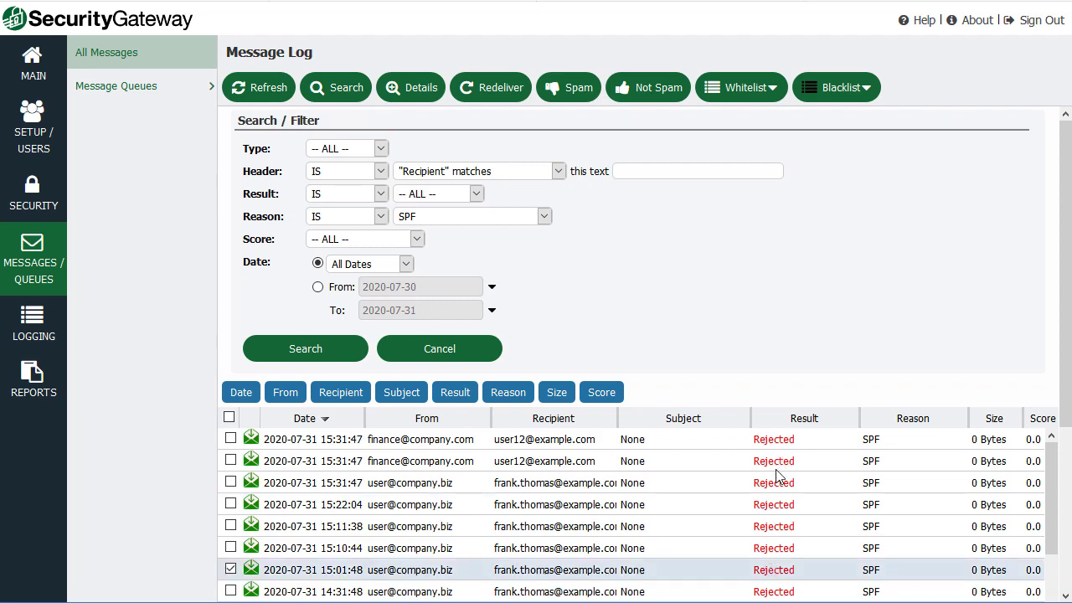